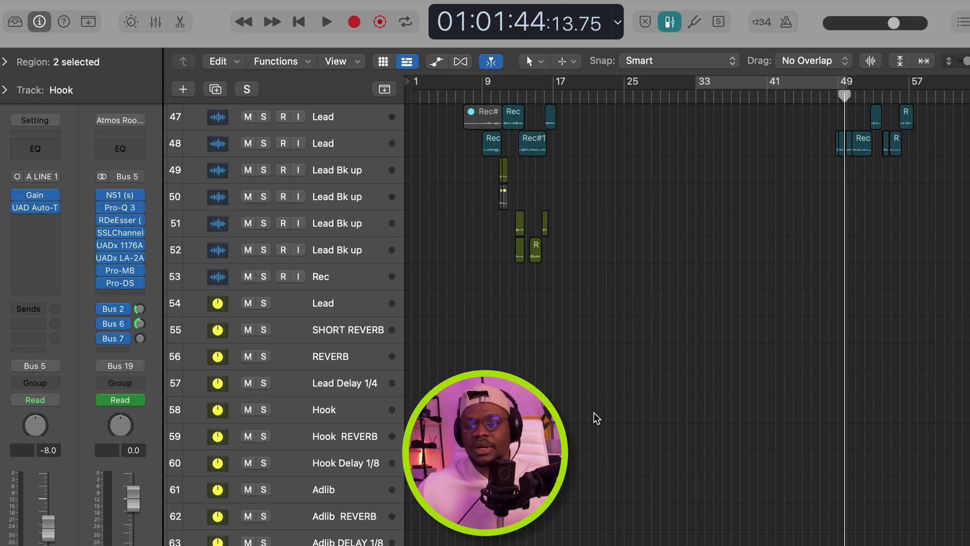
Step: Select the Lead, SHORT REVERB and REVERB aux tracks and briefly preview all automation lanes
click(347, 305)
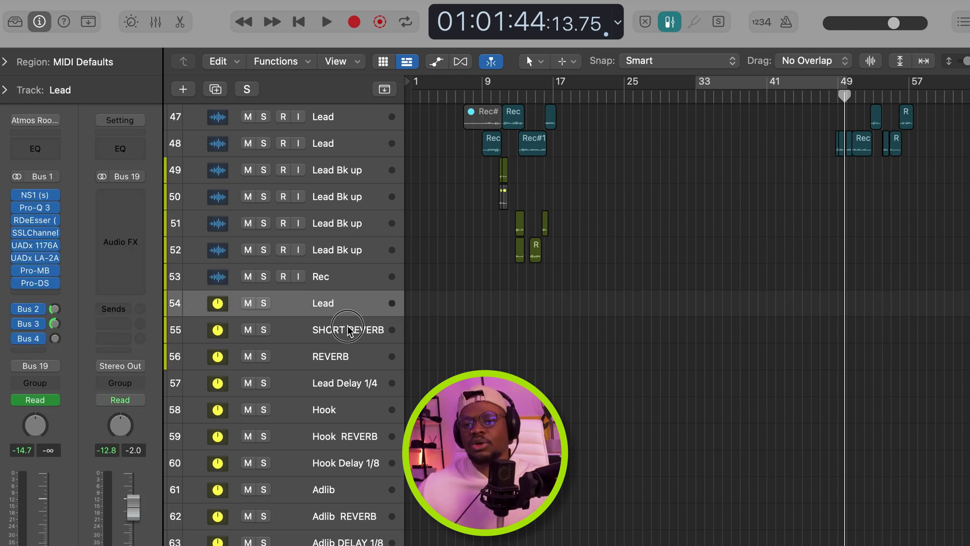
click(349, 329)
click(352, 361)
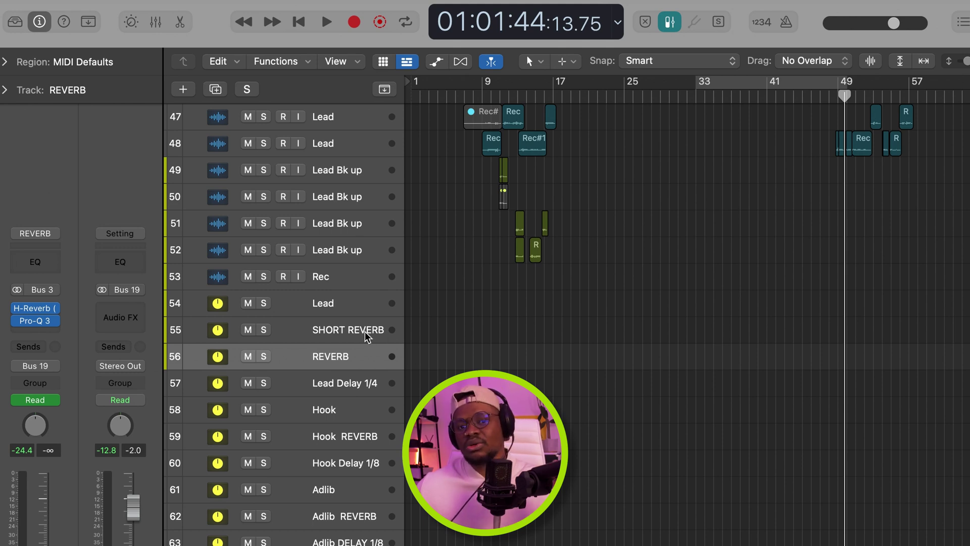
key(a)
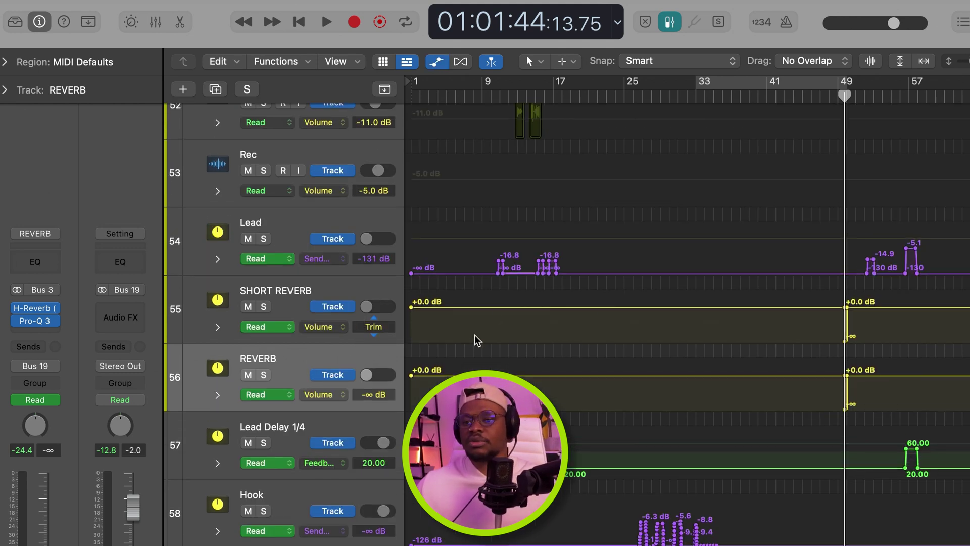
scroll(477, 340, down, 5)
scroll(529, 331, right, 3)
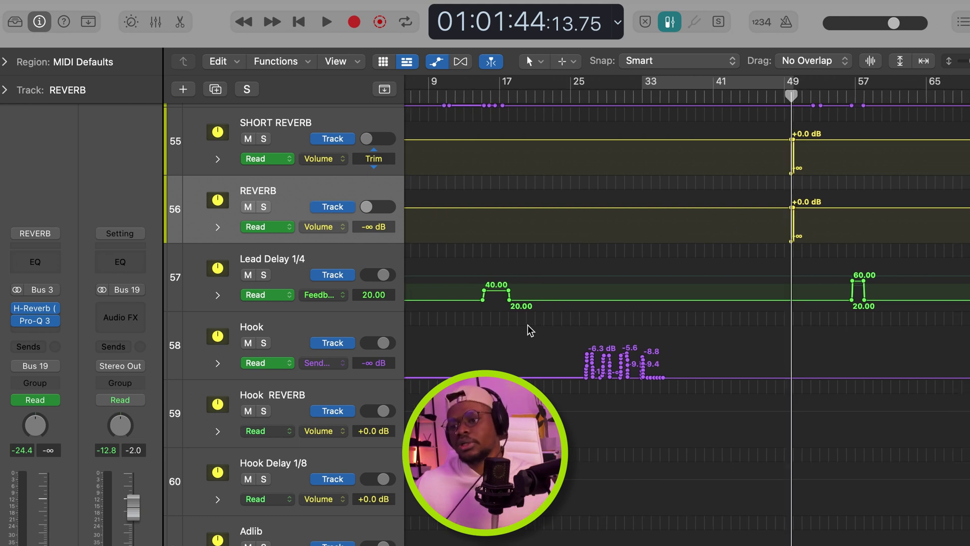
key(a)
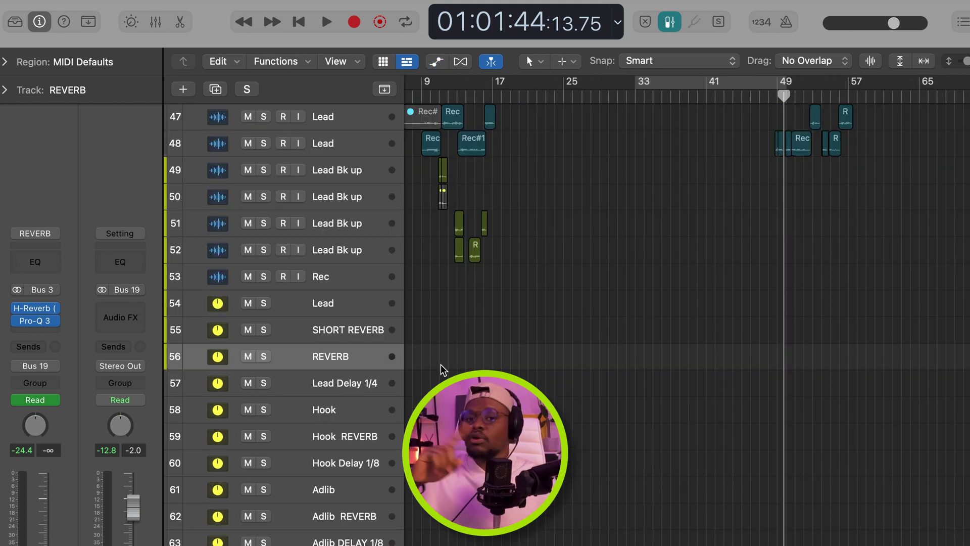
Step: Check a channel strip's options in the mixer, then close the mixer
key(x)
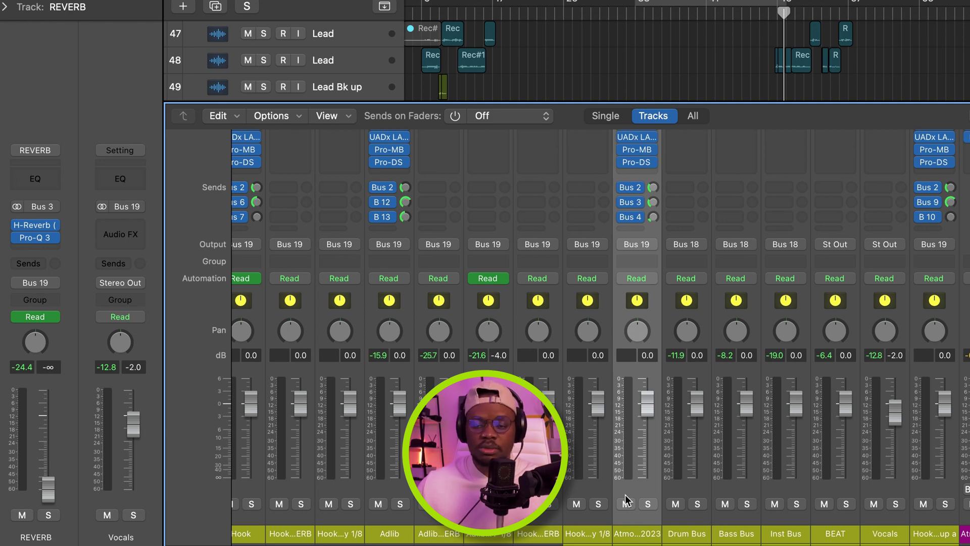
right_click(649, 388)
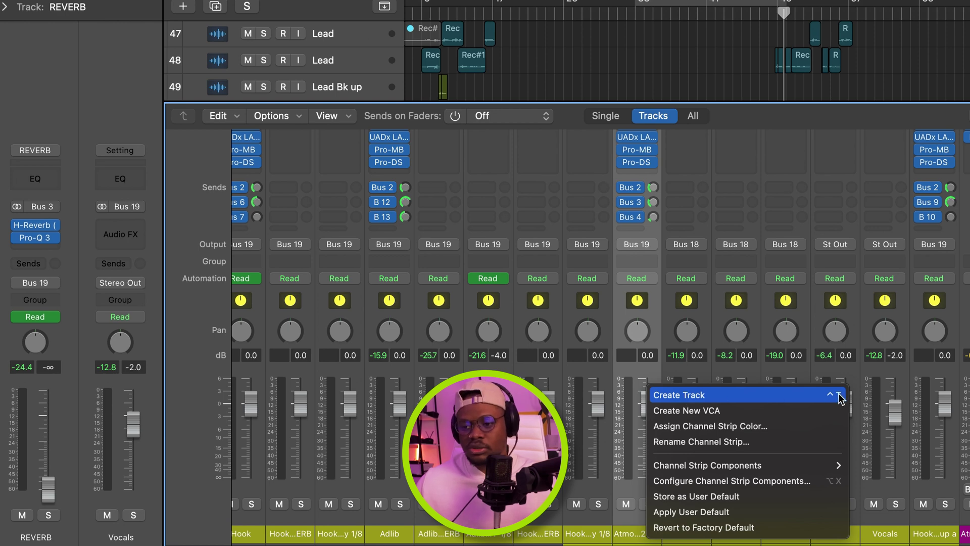
key(Escape)
key(x)
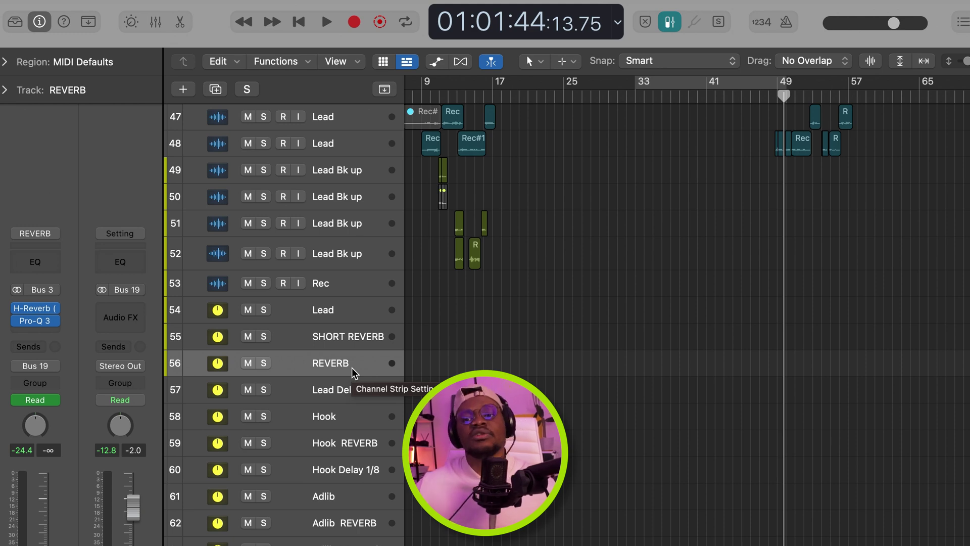
Step: Show all automation lanes with Lead's lane set to Send 3 → Lead Delay 1/4
key(a)
click(341, 341)
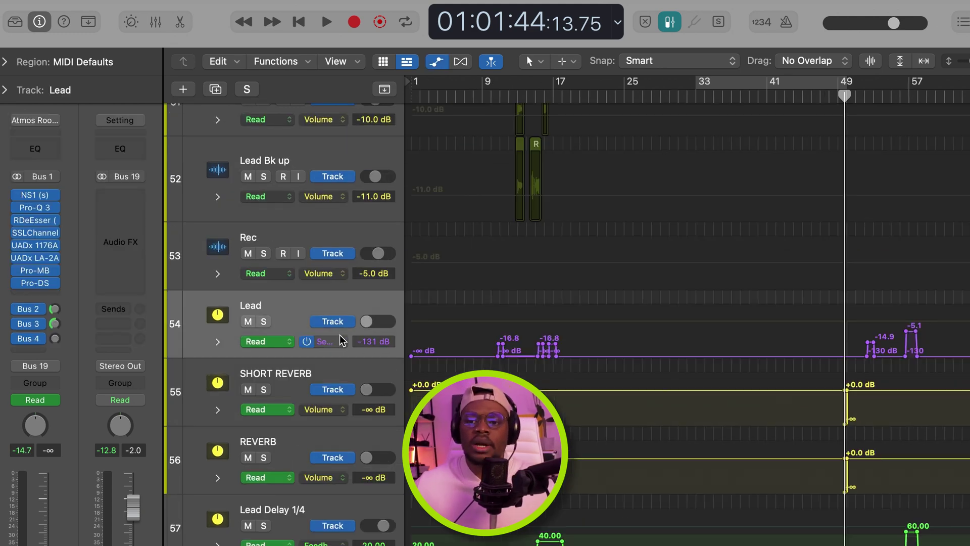
click(337, 342)
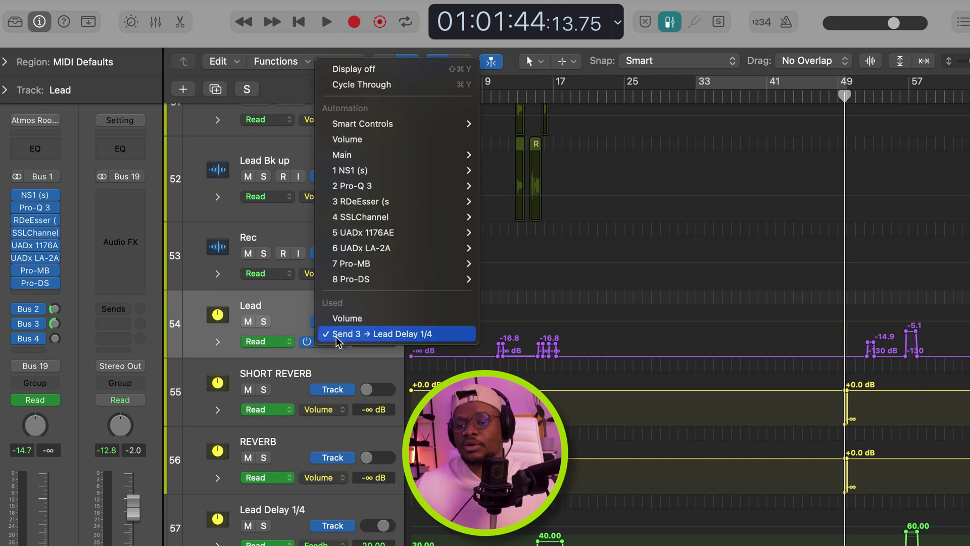
mouse_move(366, 177)
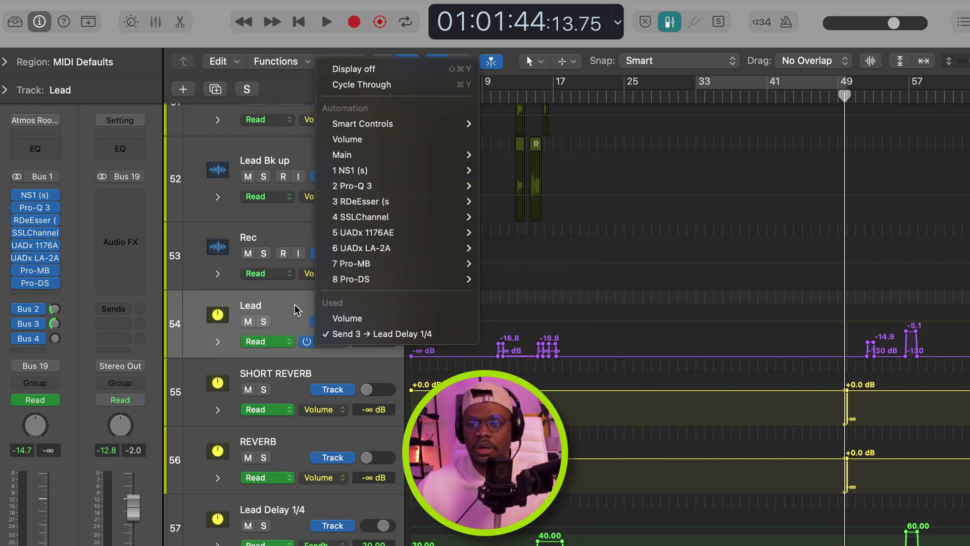
click(374, 332)
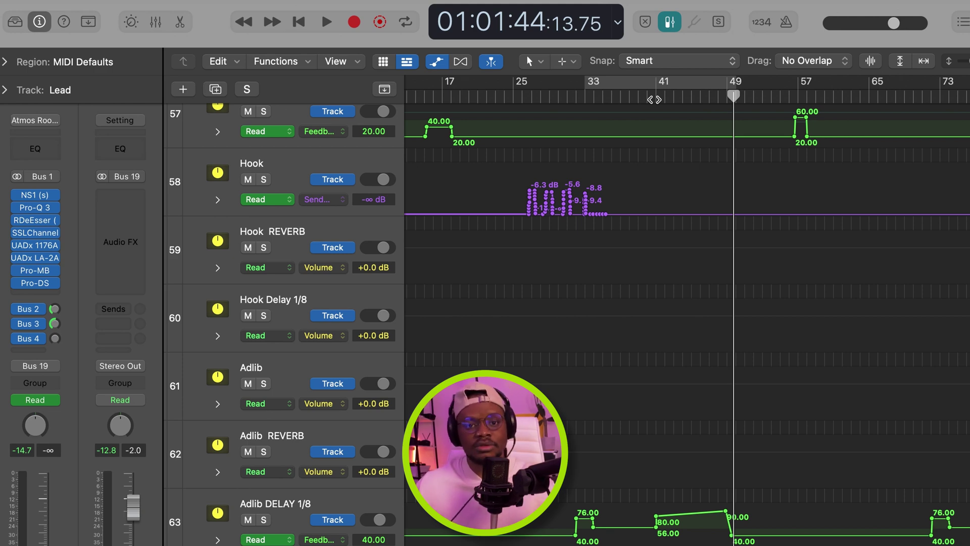
scroll(725, 203, up, 5)
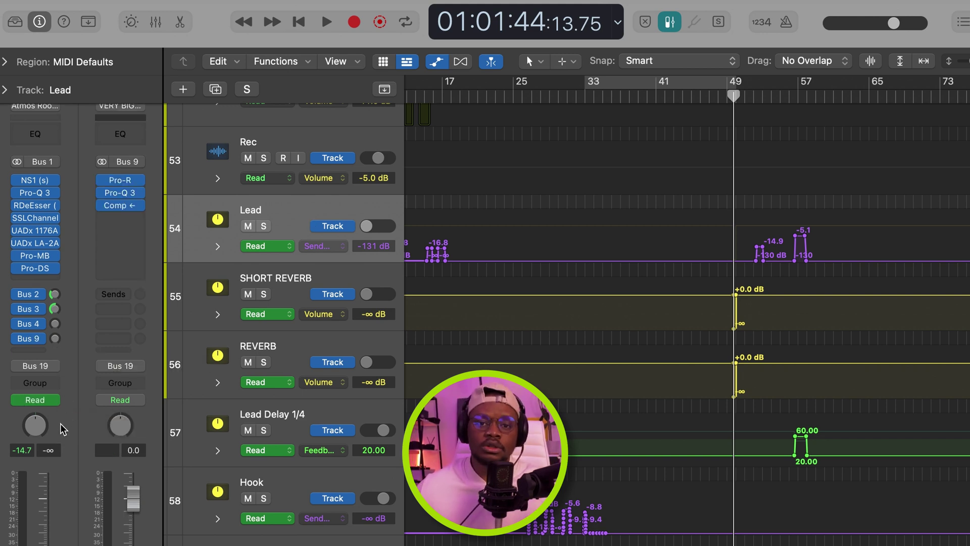
click(35, 400)
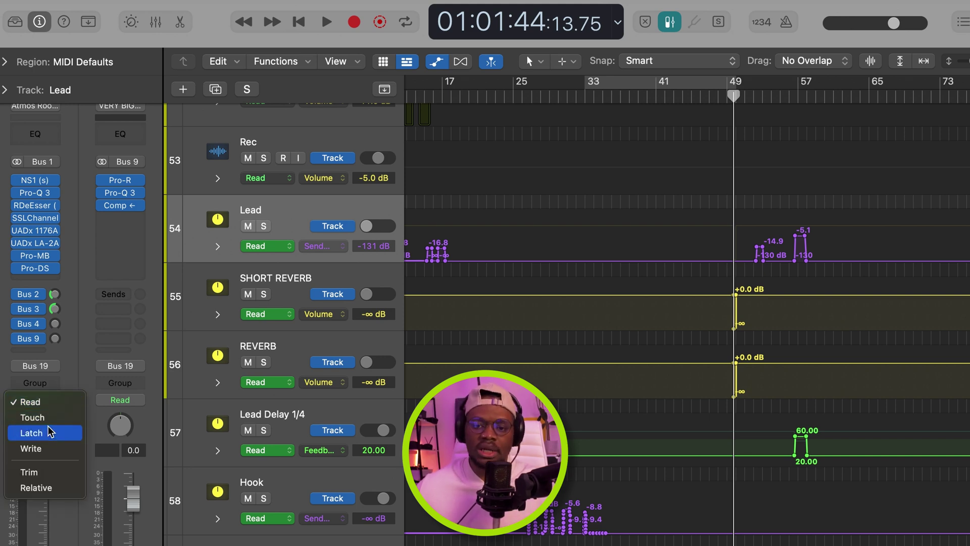
Step: Set Lead to Latch mode and record a test send-level move during playback
click(49, 433)
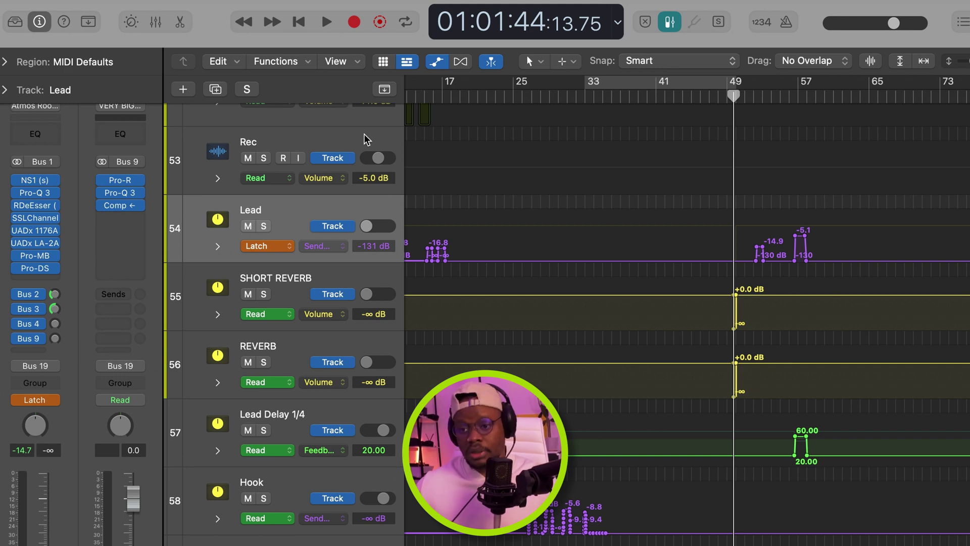
key(space)
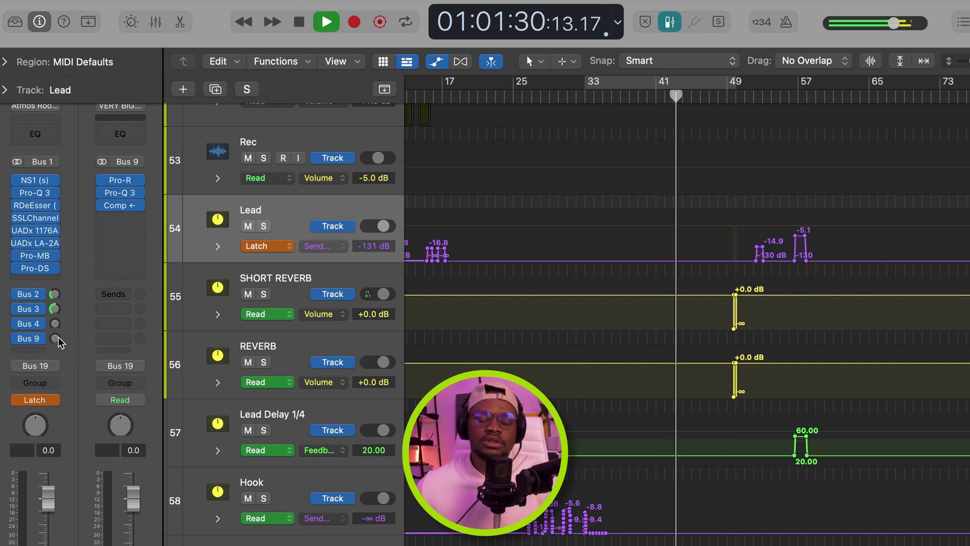
drag(59, 343, 66, 312)
key(space)
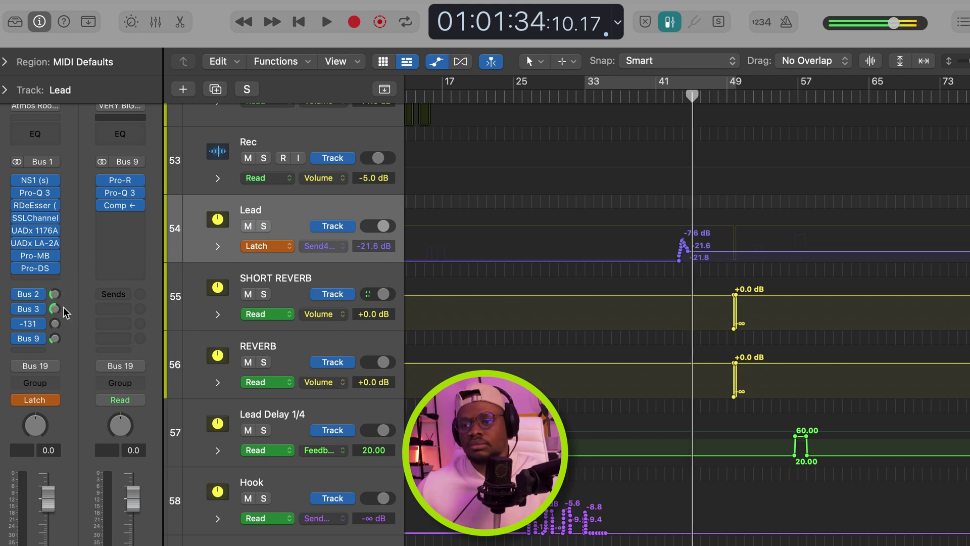
Step: Enlarge the track rows, add a send point near bar 46, then undo the test automation
key(super+Down)
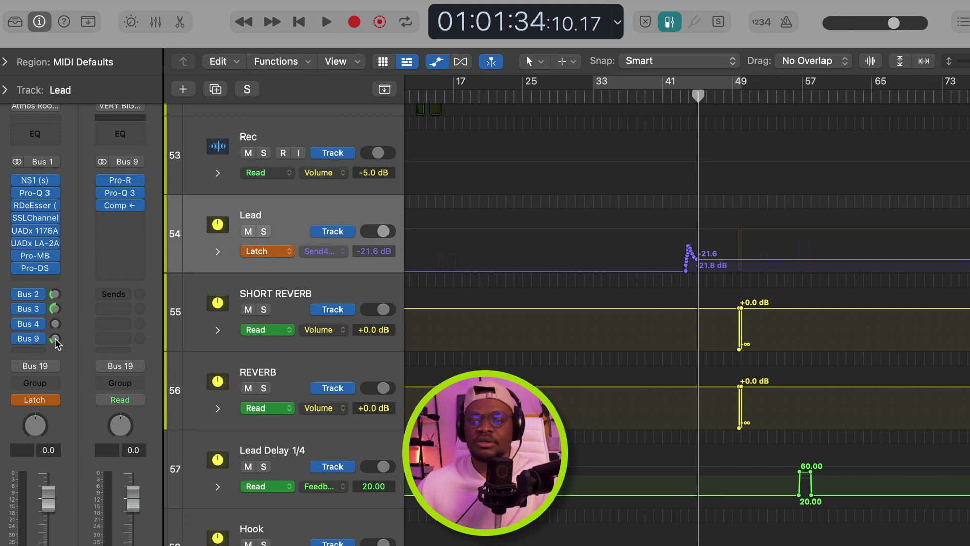
click(718, 258)
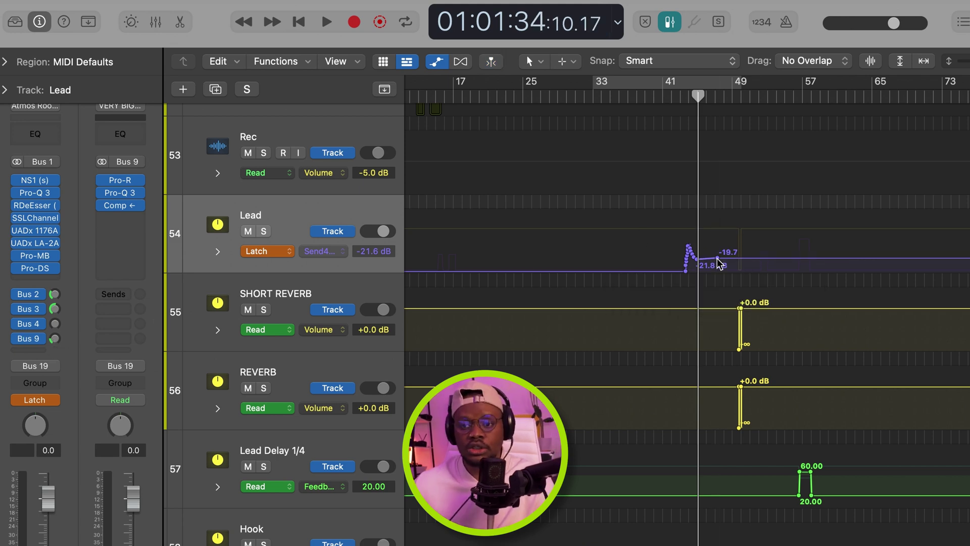
key(super+z)
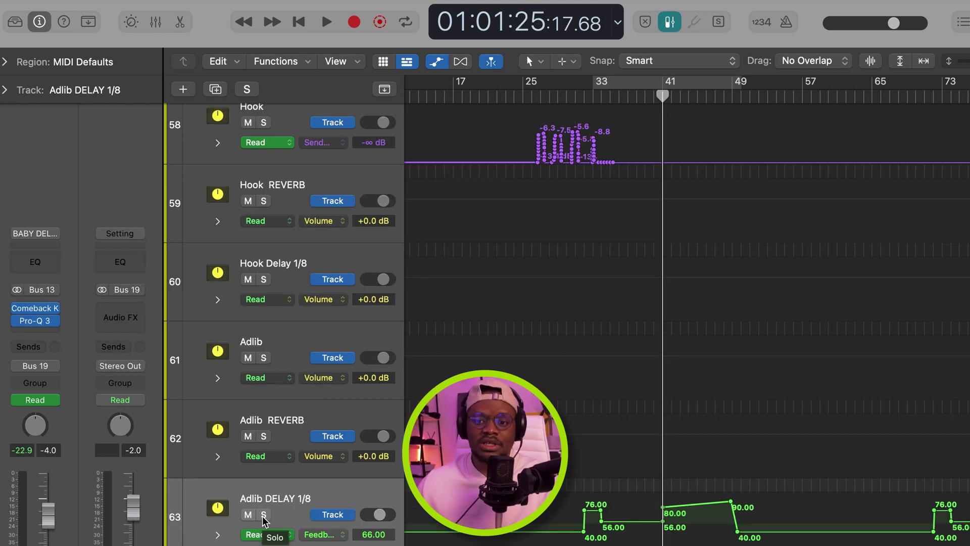
Step: Audition the Adlib DELAY 1/8 track soloed, then unsolo it
click(263, 514)
key(space)
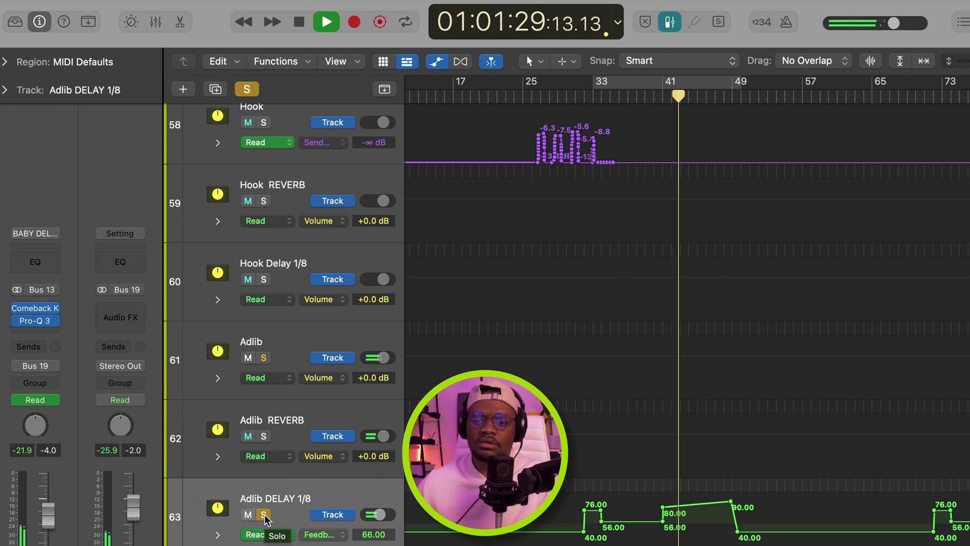
key(space)
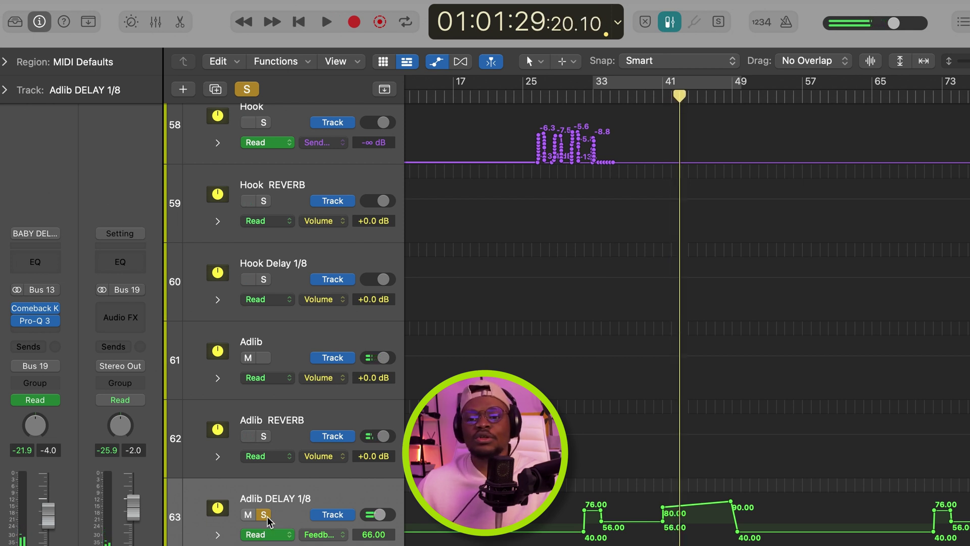
click(264, 514)
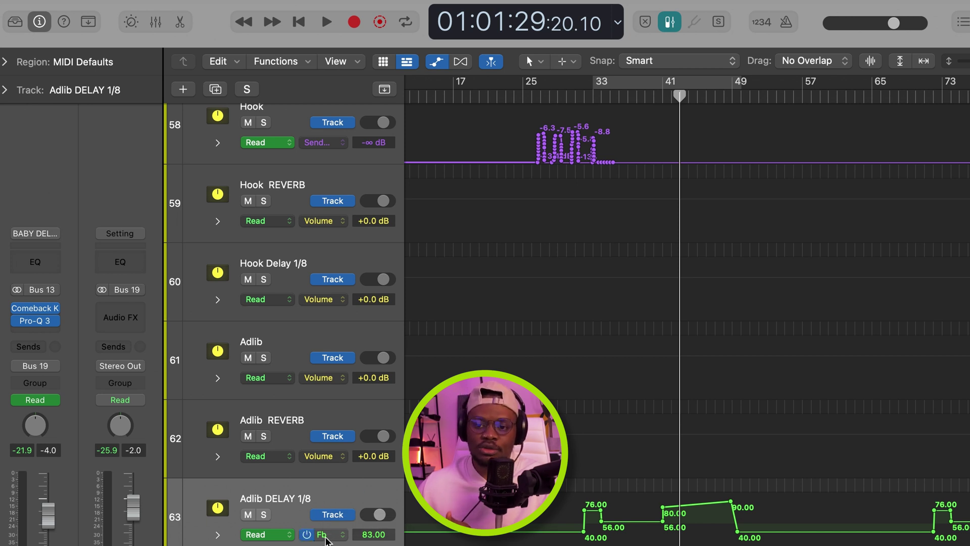
Step: Keep Feedback as the delay lane's parameter and play from bar 40 with the mixer open
click(326, 534)
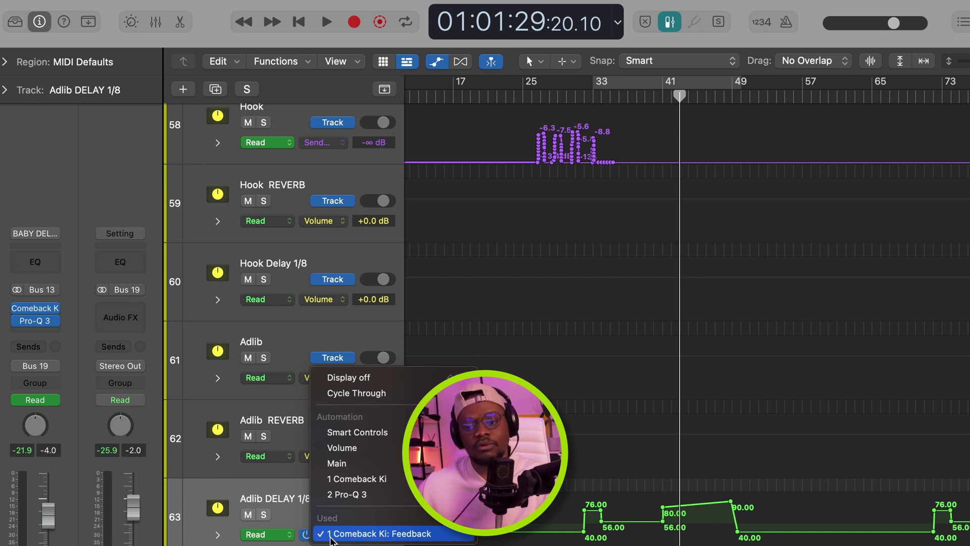
click(331, 536)
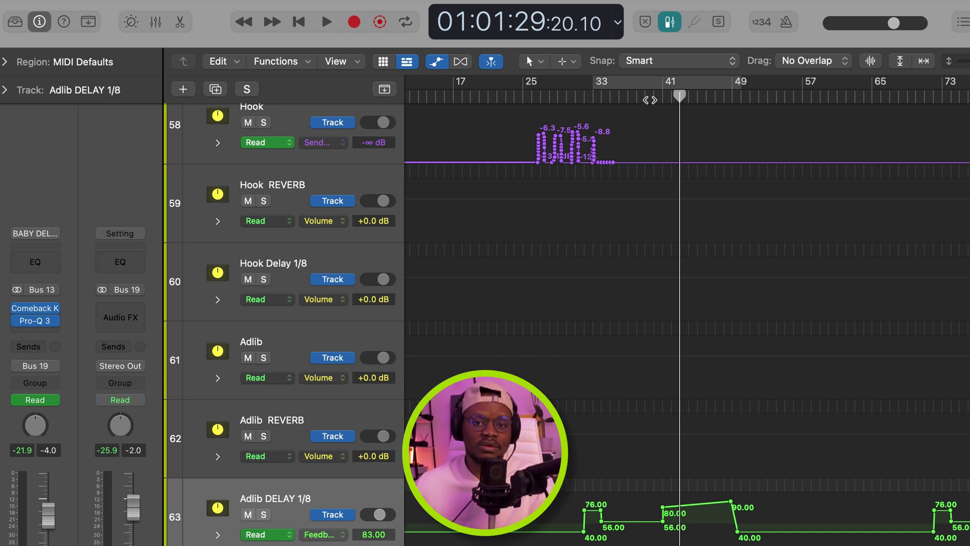
click(653, 96)
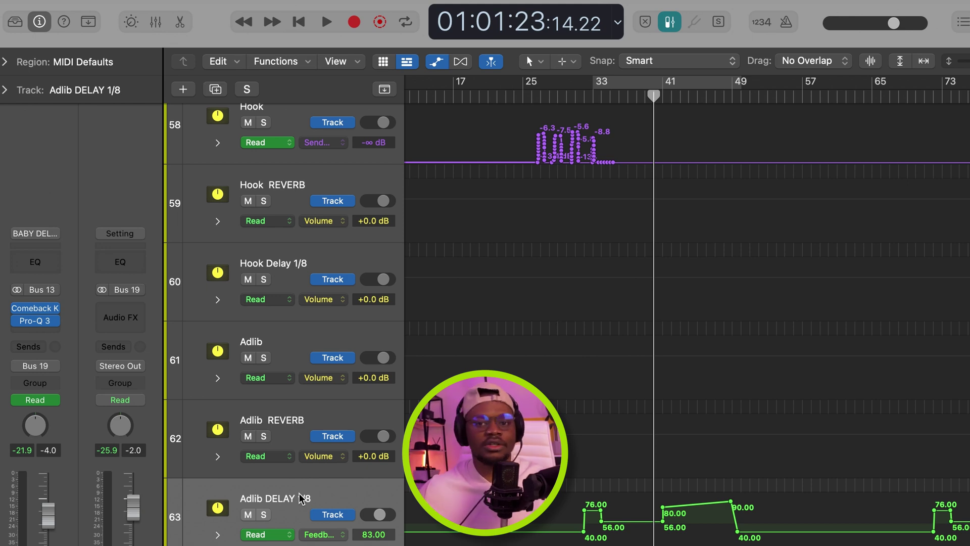
key(space)
key(x)
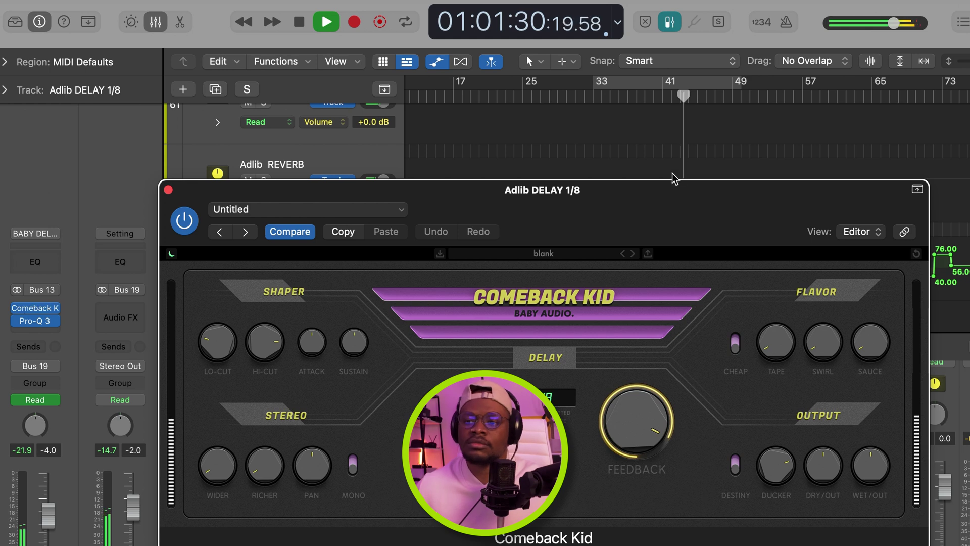
drag(667, 186, 663, 57)
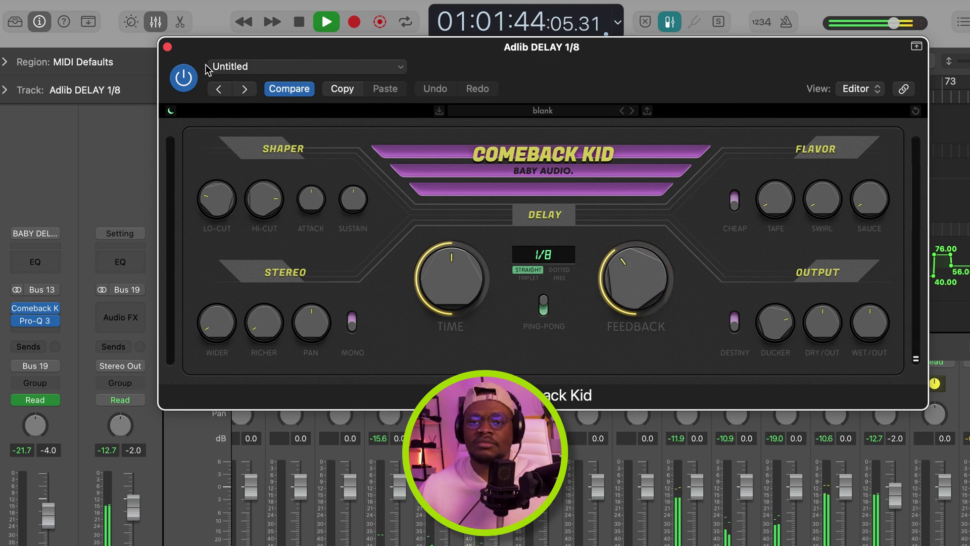
key(space)
key(super+w)
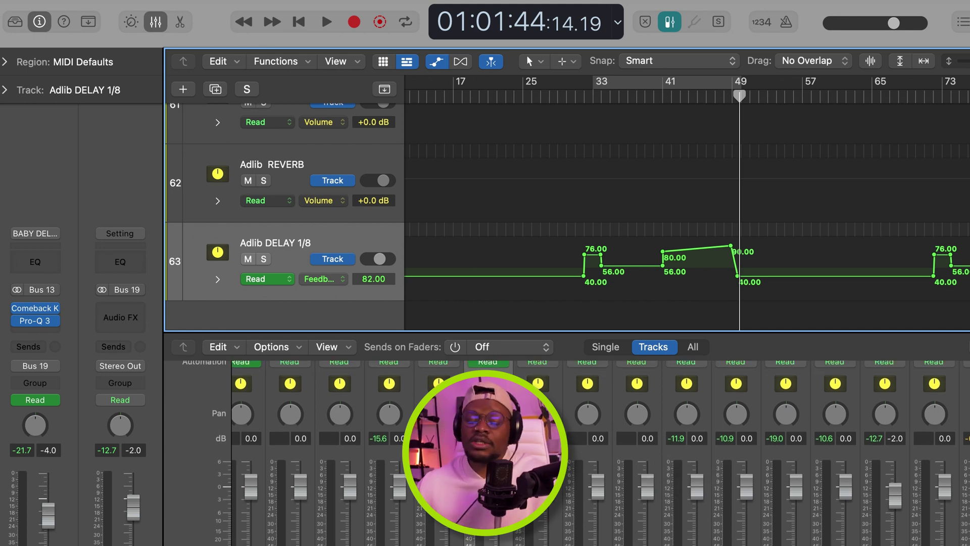
right_click(638, 459)
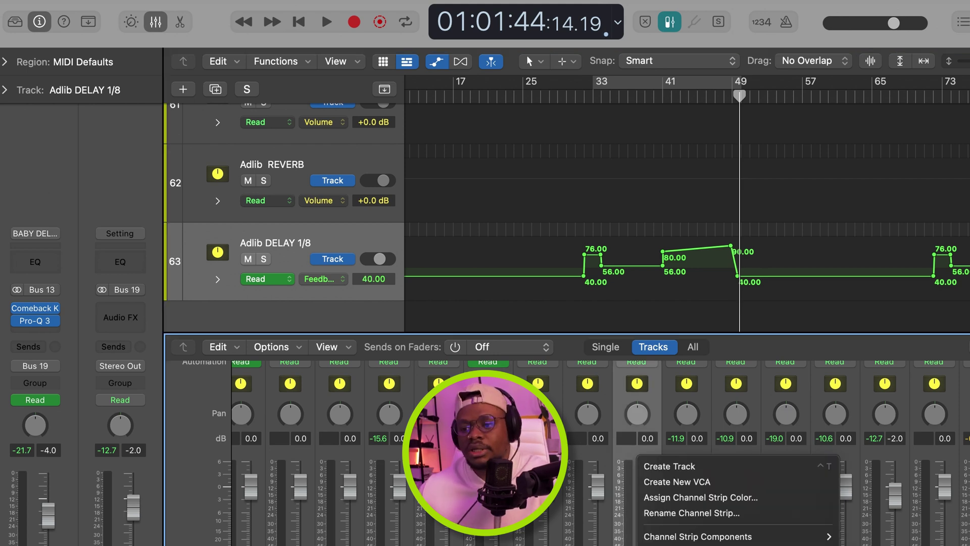
right_click(646, 461)
click(455, 208)
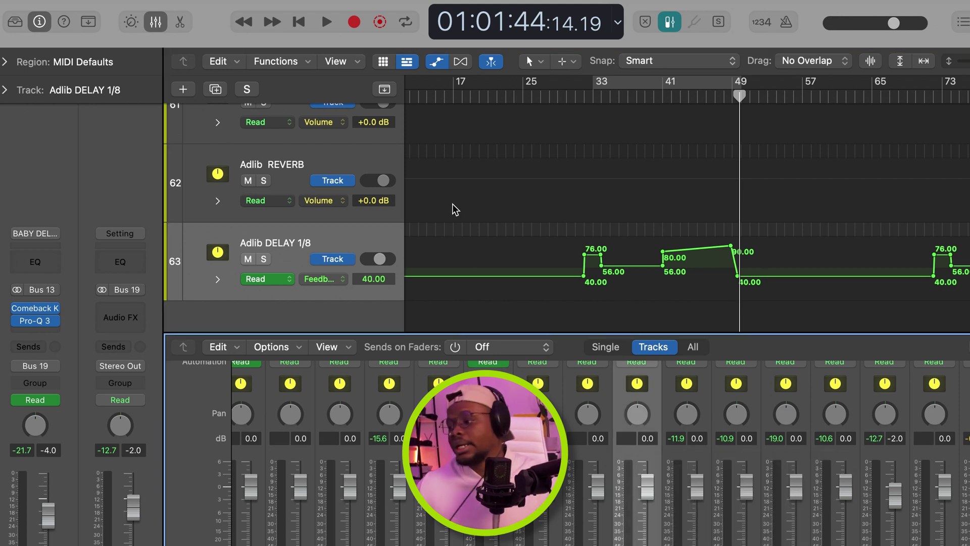